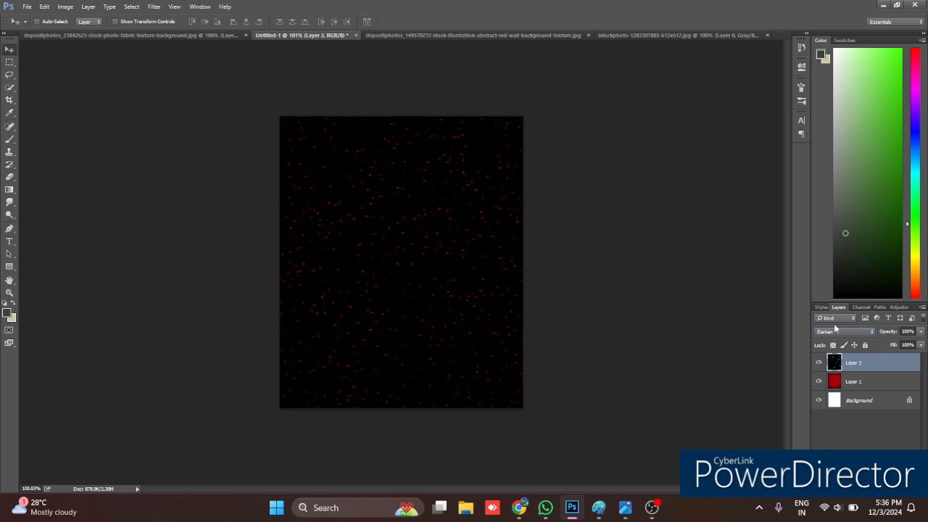
# Set the blend mode of the white-dots layer above the red texture to Lighten
pyautogui.click(835, 333)
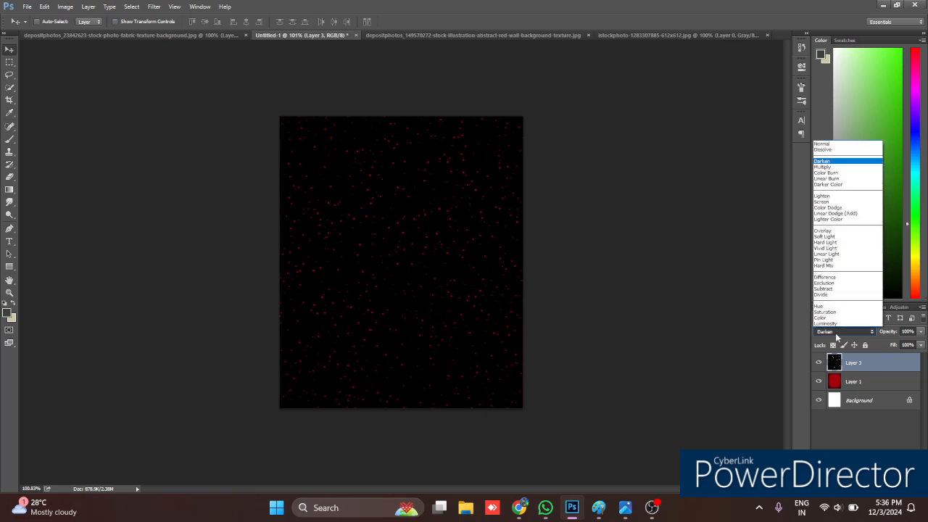
pyautogui.click(839, 197)
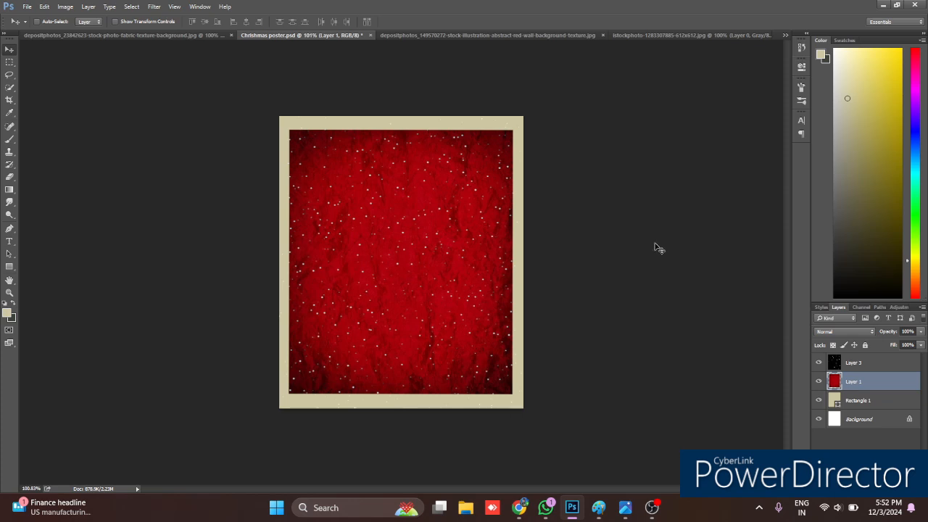
# Switch to Chrome and search Google Images for "christmas gift box"
pyautogui.click(521, 508)
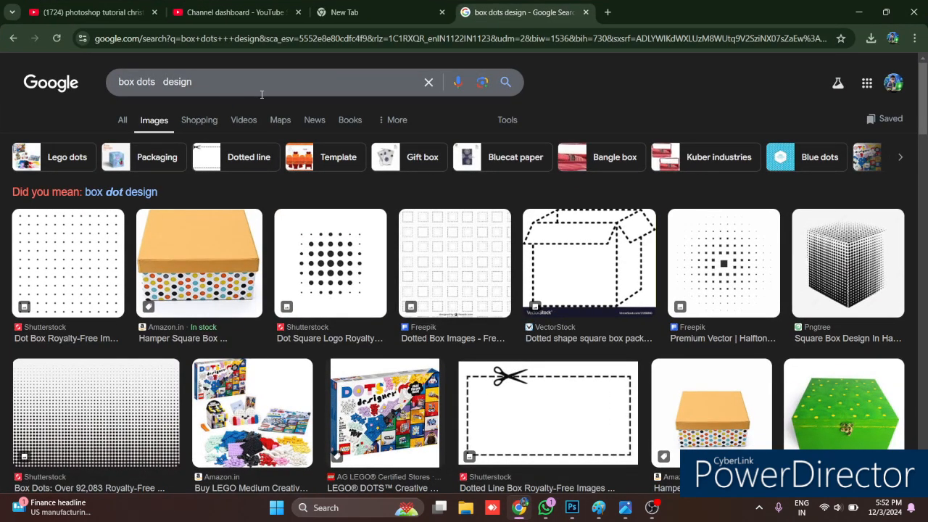
pyautogui.click(428, 82)
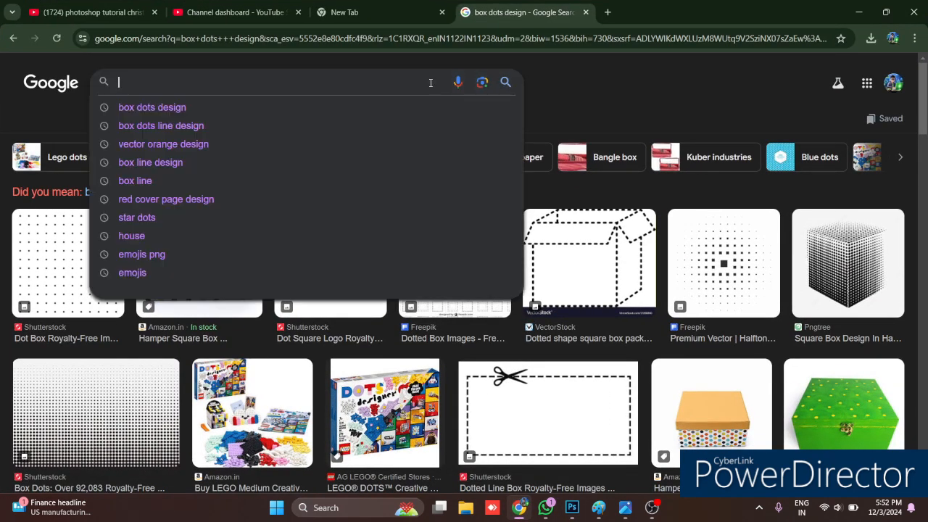
pyautogui.write('d')
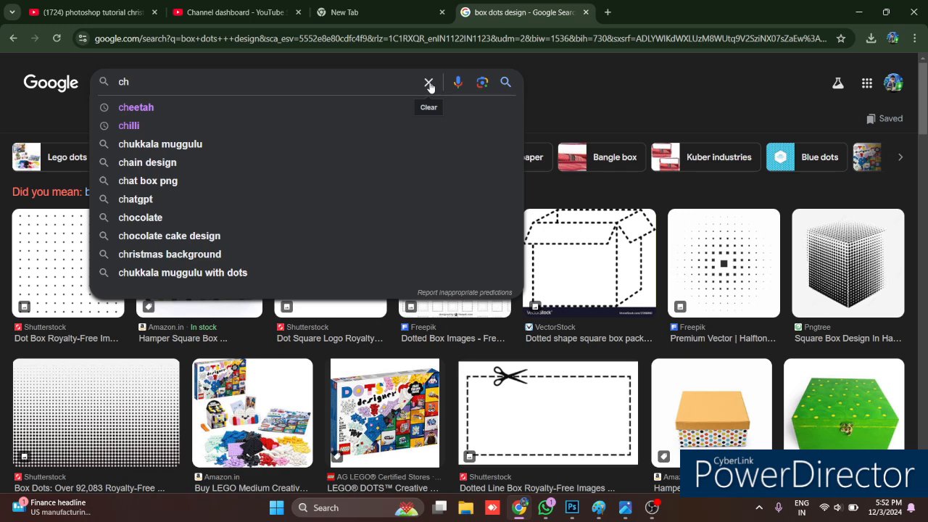
pyautogui.write('hris')
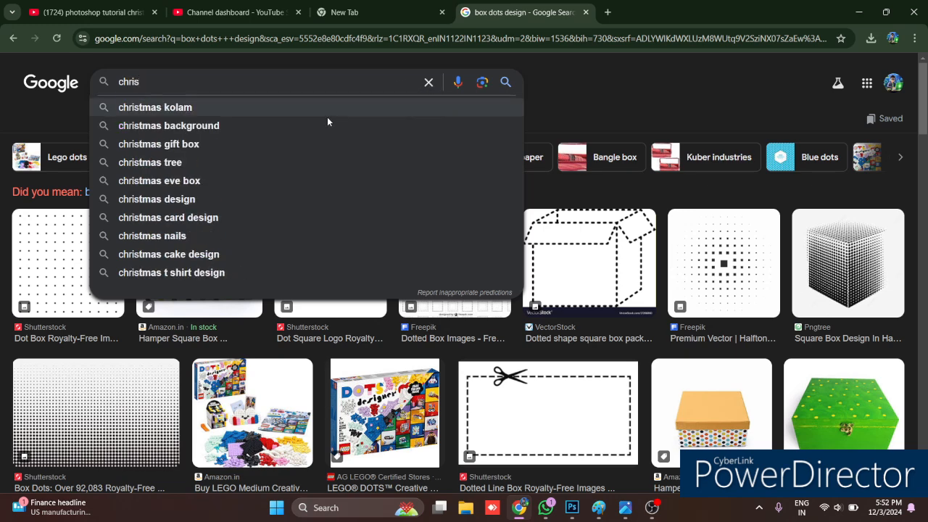
pyautogui.click(299, 145)
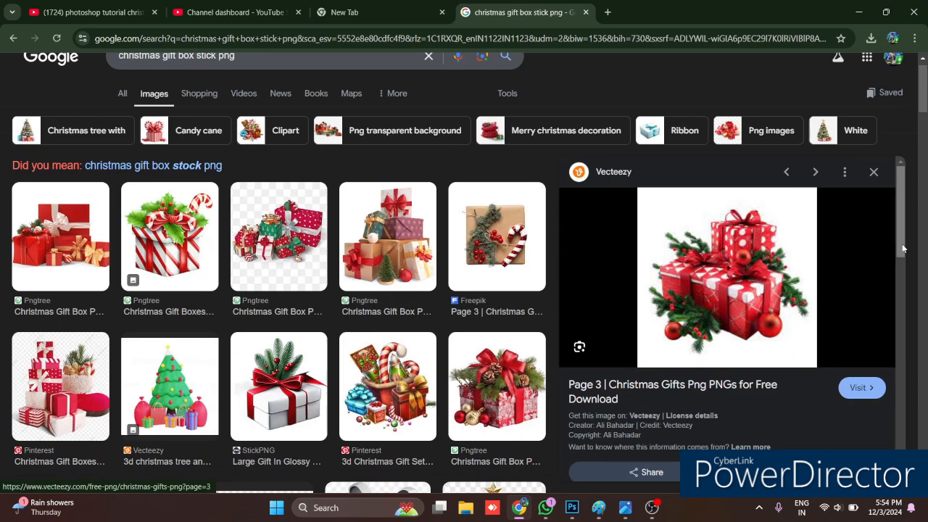
# Copy the Vecteezy image of red Christmas gift boxes with pine branches from the preview
pyautogui.scroll(-1, 902, 247)
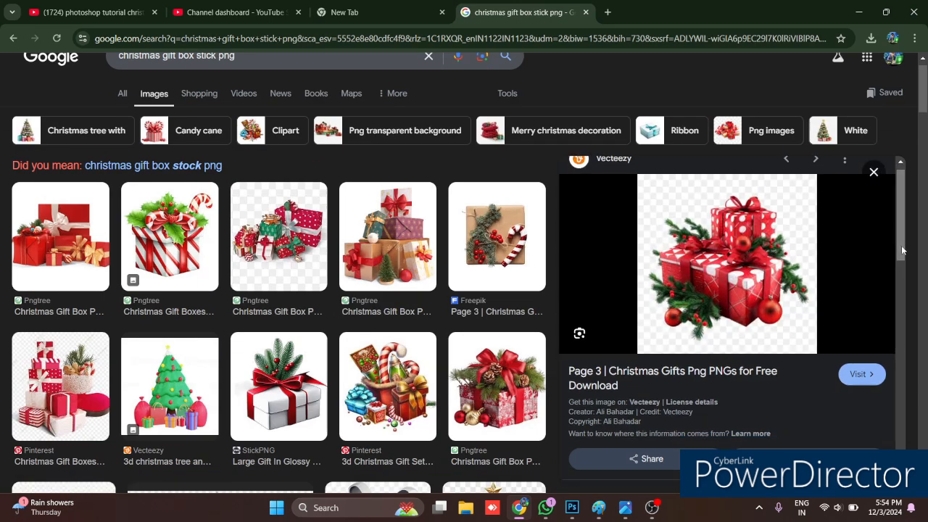
pyautogui.rightClick(742, 254)
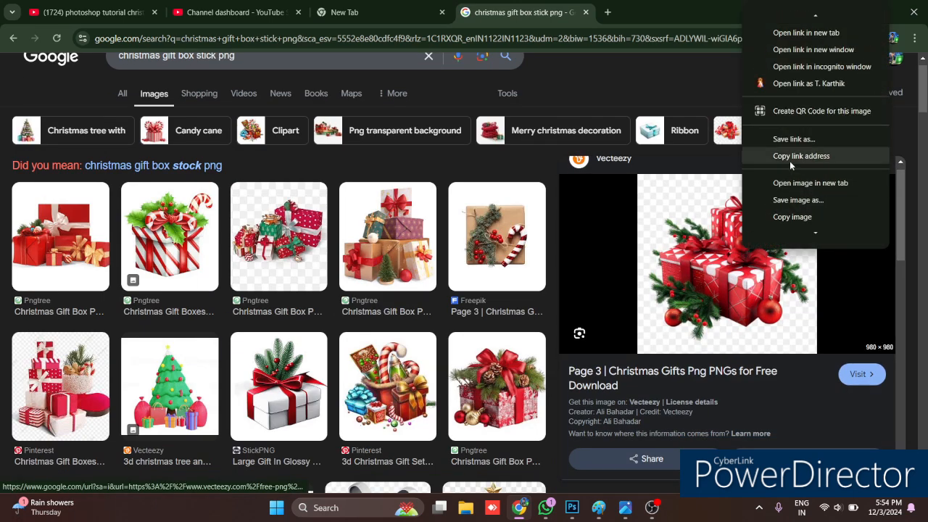
pyautogui.click(794, 216)
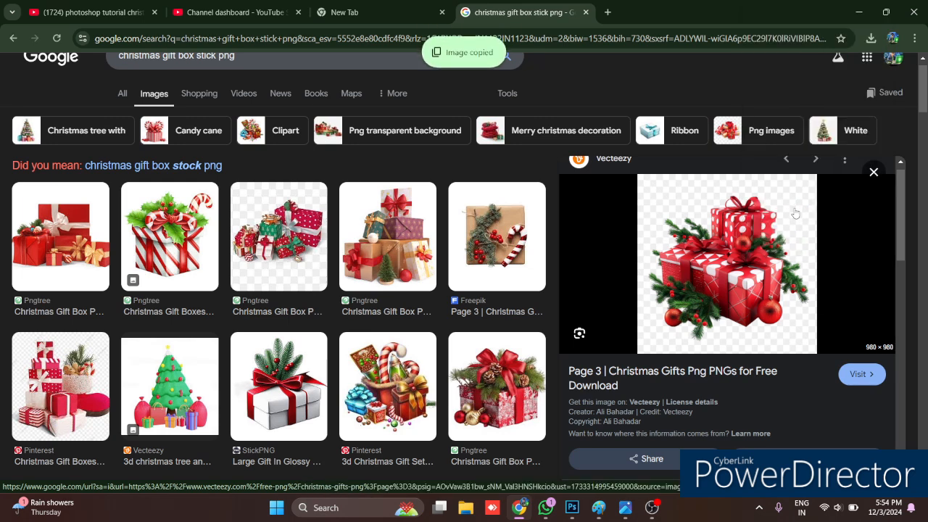
pyautogui.moveTo(906, 227); pyautogui.dragTo(905, 310)
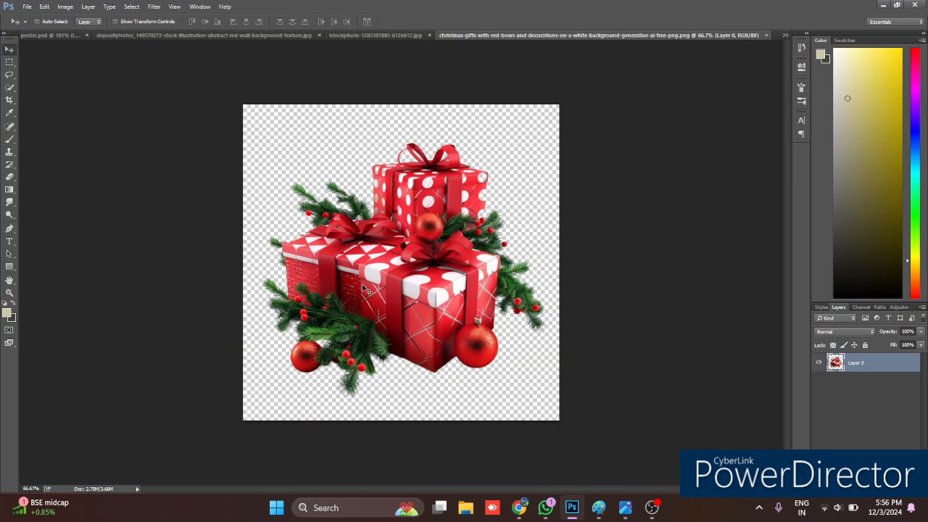
# Bring the gift boxes image into the Christmas poster document and scale it down with Free Transform
pyautogui.moveTo(374, 274); pyautogui.dragTo(430, 275)
pyautogui.hotkey('ctrl', 't')
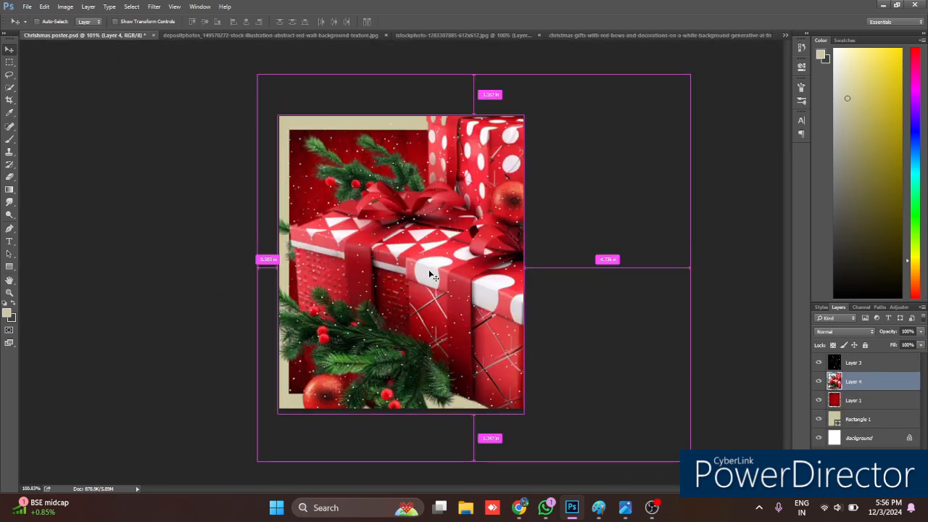
pyautogui.moveTo(690, 74); pyautogui.dragTo(524, 235)
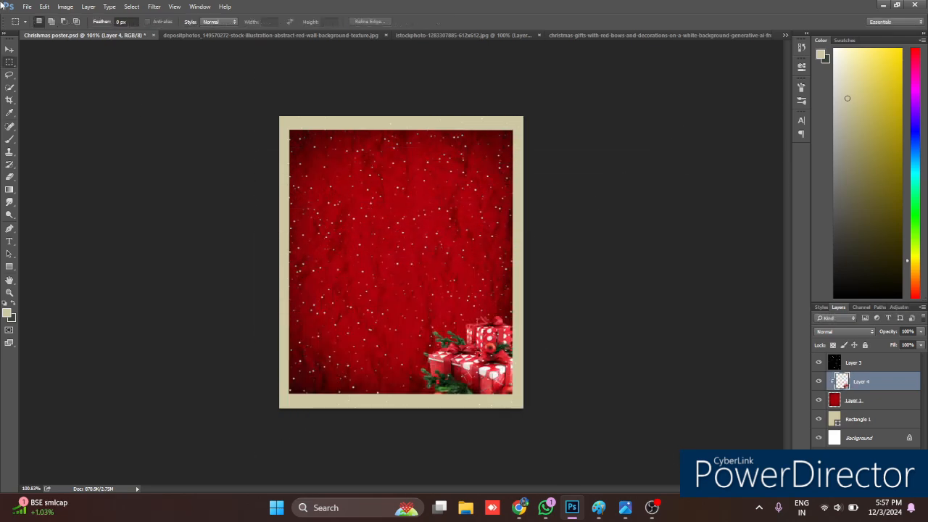
# Reposition the gift boxes within the lower-right corner of the poster's red area using the Move tool
pyautogui.click(9, 50)
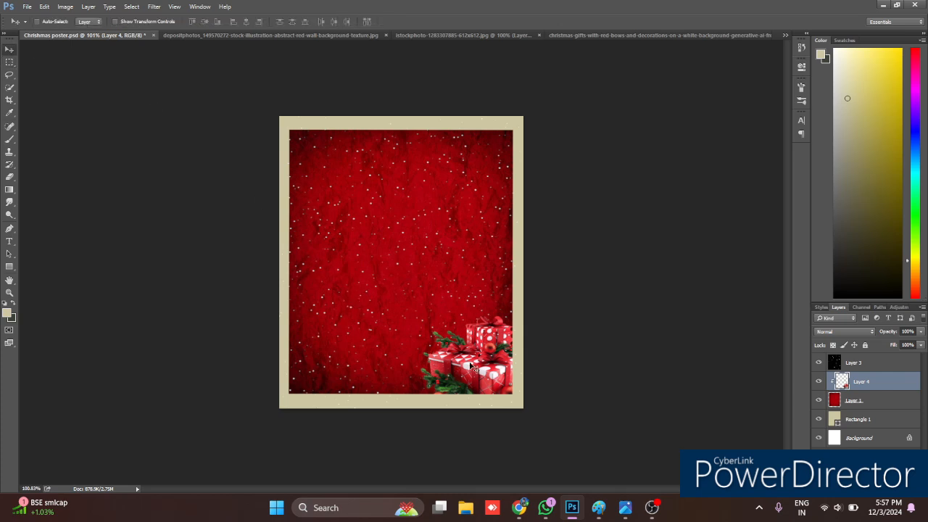
pyautogui.moveTo(465, 365); pyautogui.dragTo(468, 358)
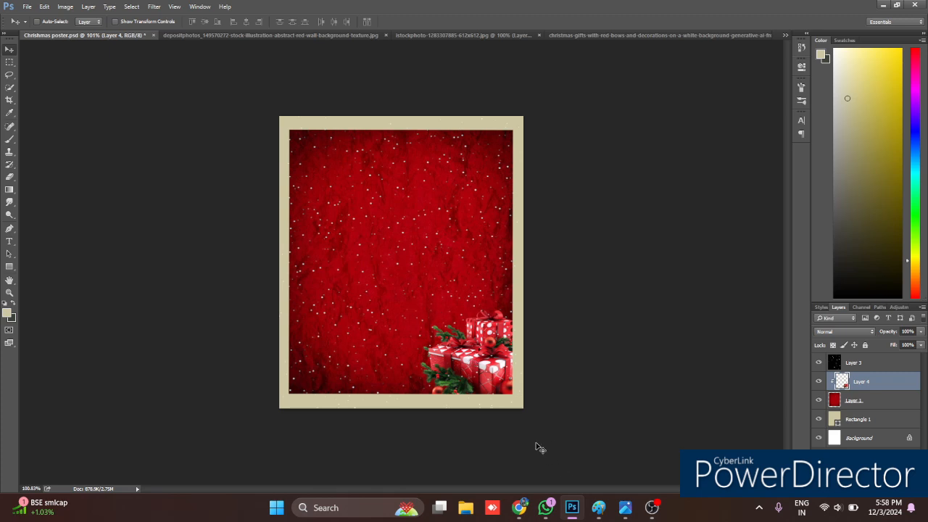
pyautogui.moveTo(457, 376); pyautogui.dragTo(445, 367)
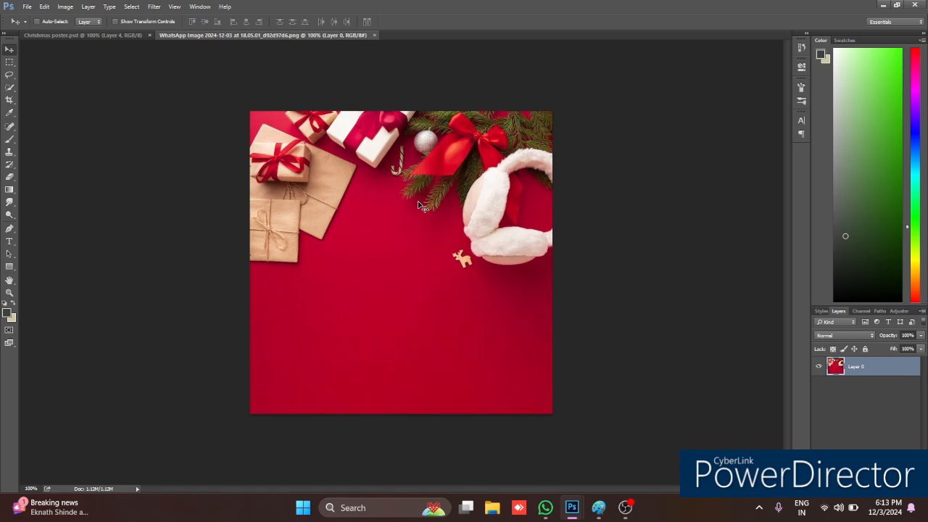
# Add the red background image with gifts, bow and white earmuffs to the poster and start Free Transform on it
pyautogui.moveTo(417, 201)
pyautogui.mouseDown()
pyautogui.moveTo(369, 187)
pyautogui.moveTo(149, 29)
pyautogui.moveTo(118, 35)
pyautogui.moveTo(352, 213)
pyautogui.moveTo(404, 213)
pyautogui.mouseUp()
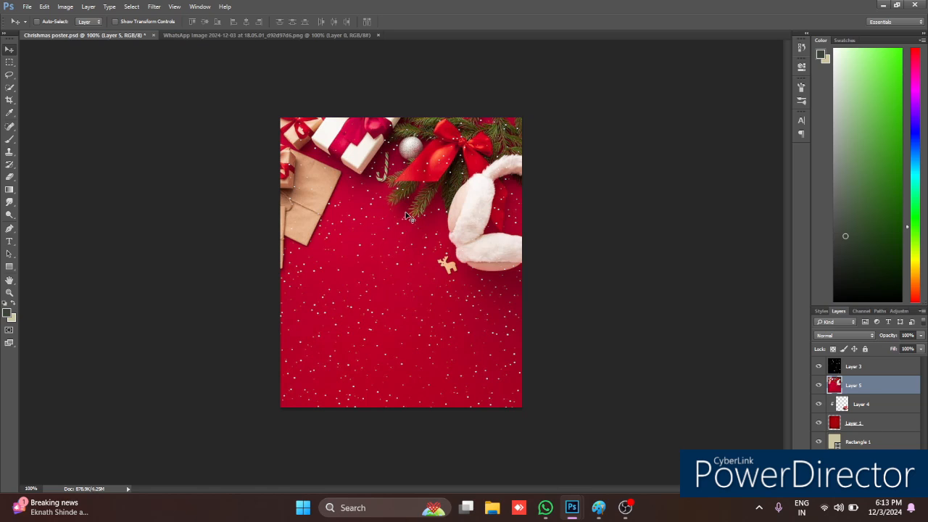
pyautogui.scroll(-2, 406, 215)
pyautogui.hotkey('ctrl', 't')
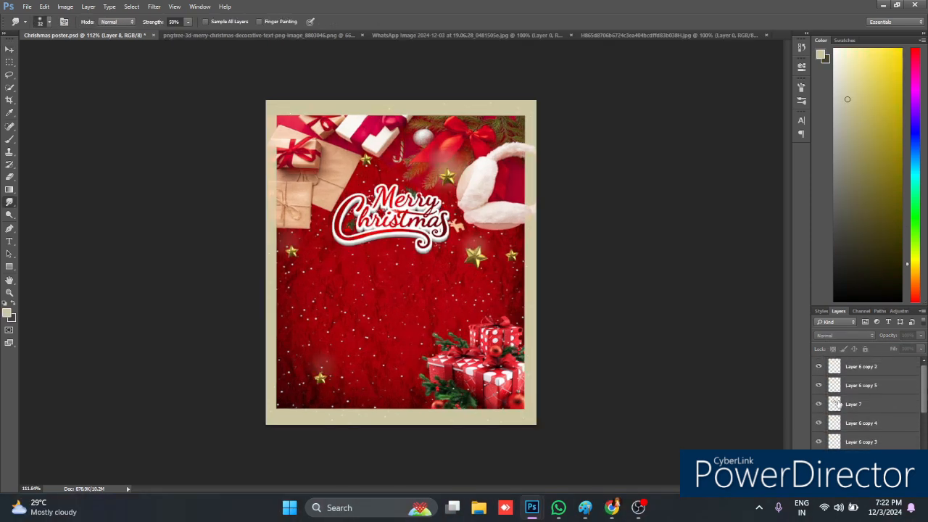
# Toggle the visibility of the upper layers one by one to examine which poster element each contains
pyautogui.click(818, 442)
pyautogui.click(818, 367)
pyautogui.click(819, 367)
pyautogui.click(818, 385)
pyautogui.click(819, 403)
pyautogui.click(818, 410)
pyautogui.click(818, 441)
pyautogui.click(819, 424)
pyautogui.click(818, 441)
pyautogui.click(818, 422)
pyautogui.click(819, 387)
pyautogui.moveTo(921, 393); pyautogui.dragTo(923, 402)
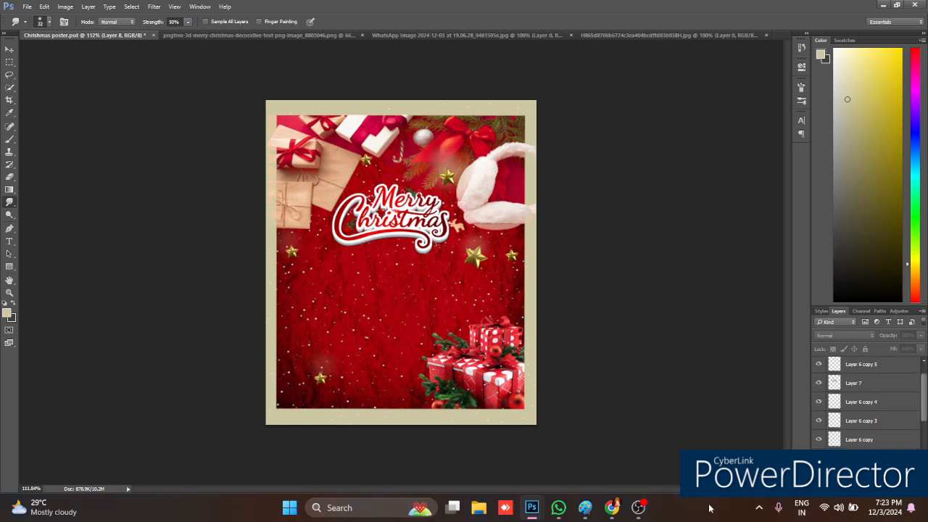
# Open the Santa breaking through a wall image, a1ab6c5a79687bf8a032d1508ddf6859, from the Desktop
pyautogui.moveTo(600, 501)
pyautogui.click(24, 8)
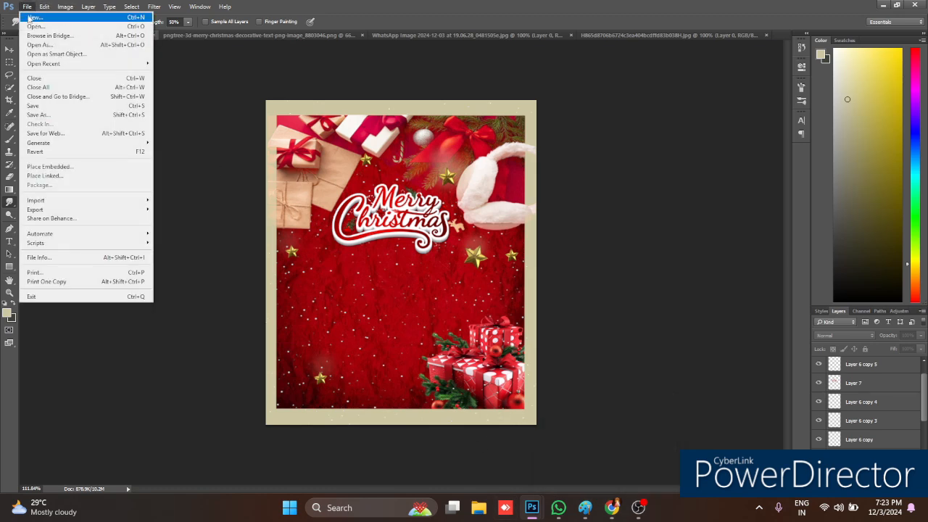
pyautogui.click(29, 28)
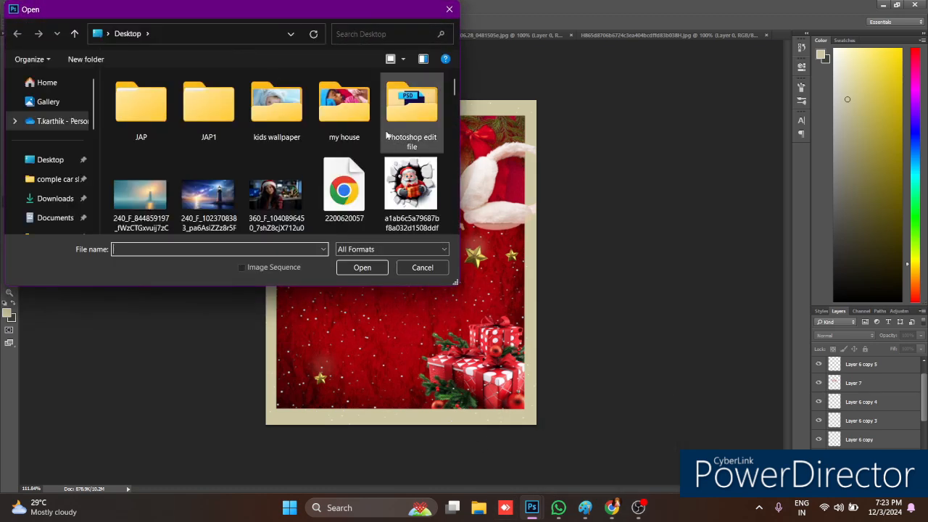
pyautogui.click(411, 185)
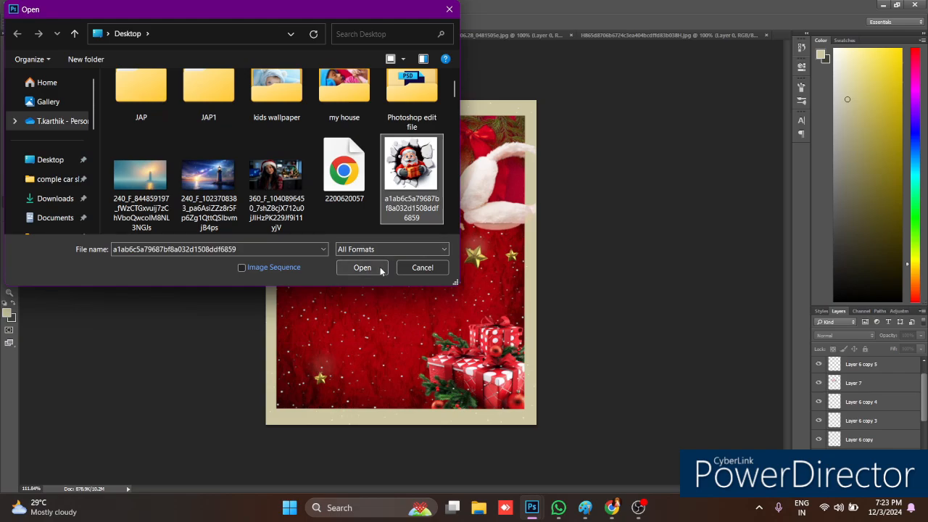
pyautogui.click(381, 272)
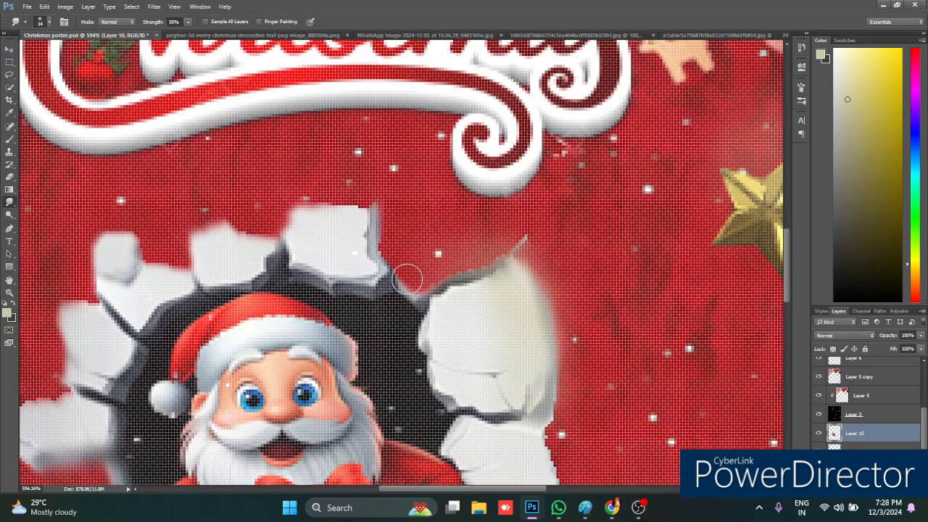
# Smudge the outer edge of the broken wall pieces to the right of Santa to blend them into the background
pyautogui.scroll(-3, 417, 265)
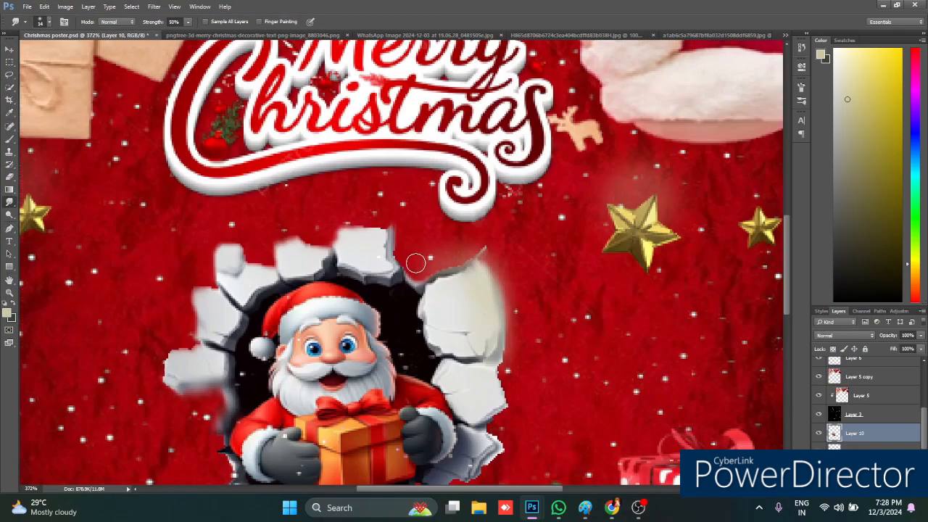
pyautogui.scroll(2, 418, 266)
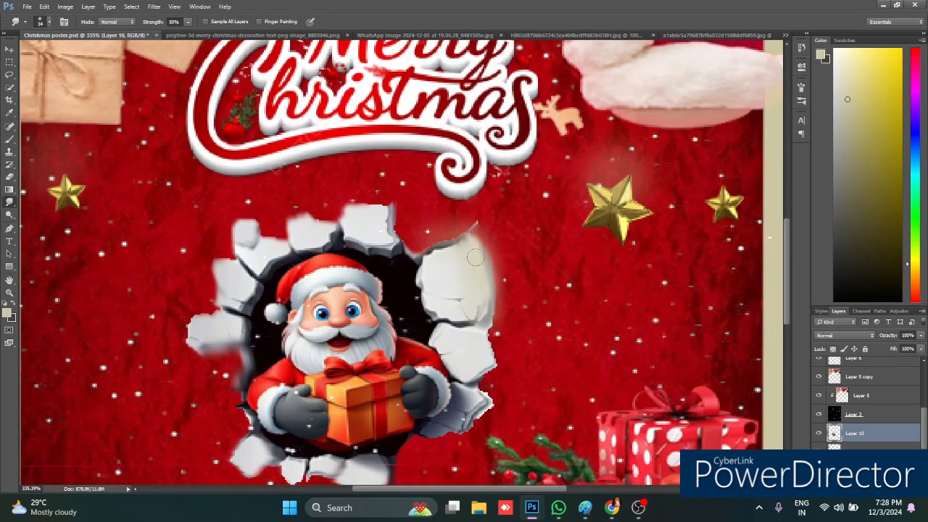
pyautogui.scroll(2, 477, 263)
pyautogui.moveTo(555, 254)
pyautogui.mouseDown()
pyautogui.moveTo(511, 258)
pyautogui.moveTo(517, 266)
pyautogui.moveTo(500, 257)
pyautogui.moveTo(489, 232)
pyautogui.moveTo(479, 228)
pyautogui.moveTo(493, 250)
pyautogui.moveTo(514, 250)
pyautogui.moveTo(492, 235)
pyautogui.moveTo(457, 233)
pyautogui.moveTo(496, 237)
pyautogui.moveTo(512, 275)
pyautogui.mouseUp()
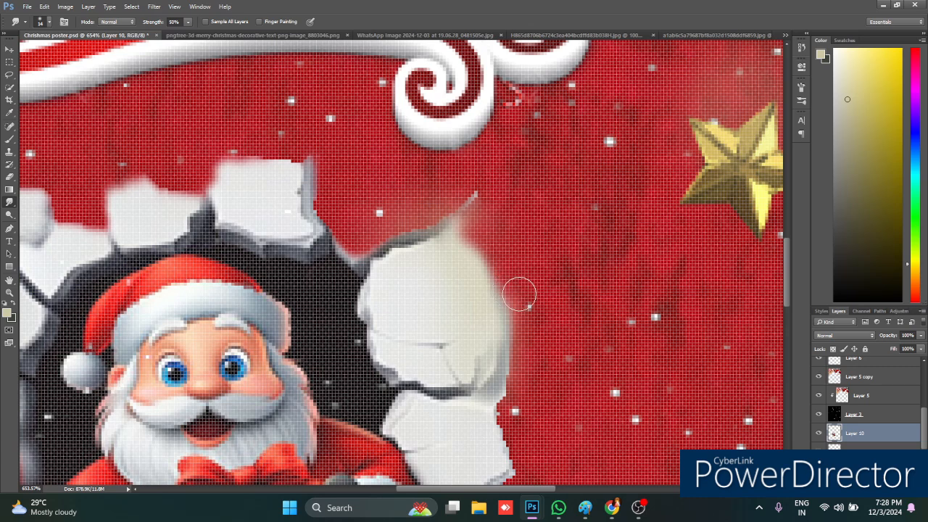
pyautogui.moveTo(520, 296)
pyautogui.mouseDown()
pyautogui.moveTo(501, 267)
pyautogui.moveTo(523, 302)
pyautogui.moveTo(512, 301)
pyautogui.moveTo(516, 328)
pyautogui.mouseUp()
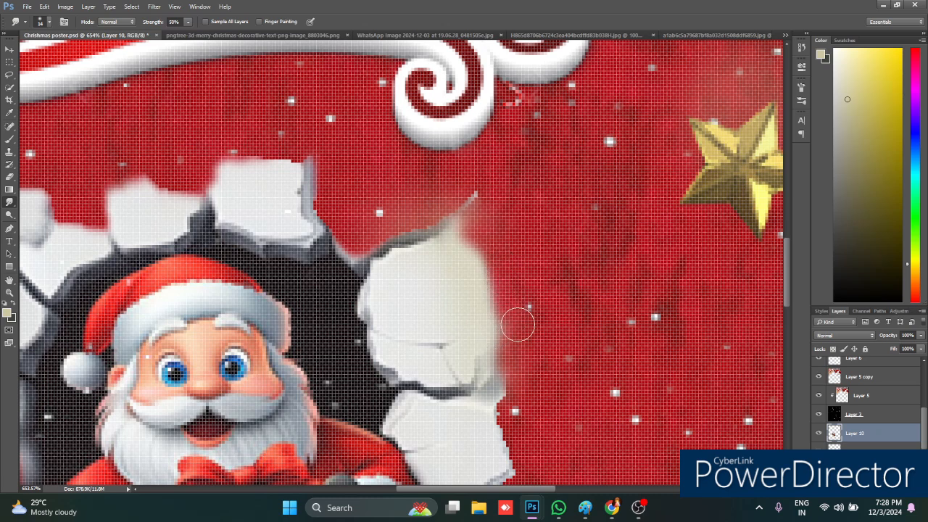
# Smudge the outer edge of the broken wall pieces to the left of Santa
pyautogui.hotkey('ctrl', '0')
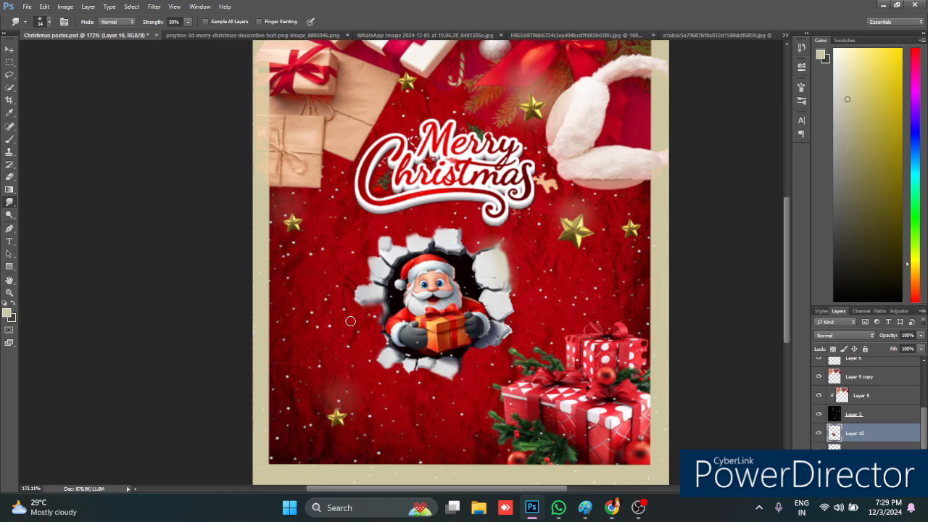
pyautogui.scroll(3, 350, 322)
pyautogui.scroll(4, 372, 207)
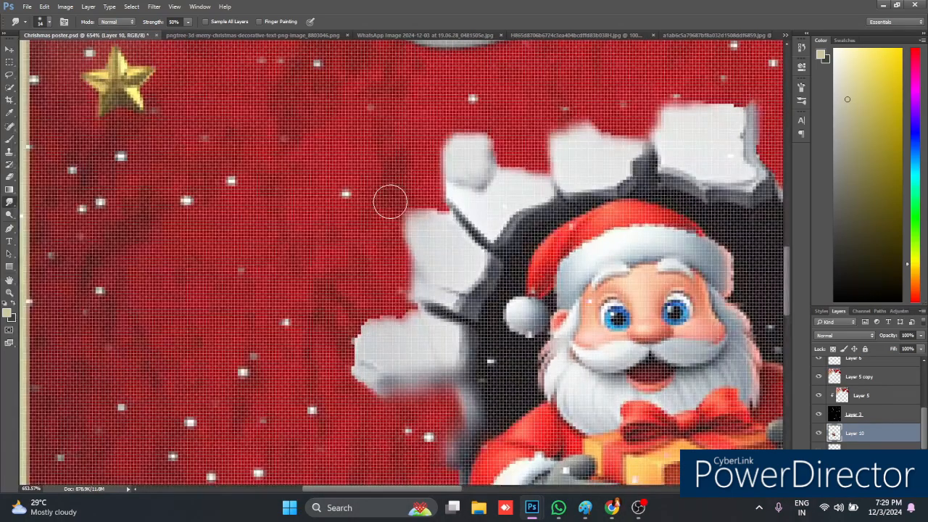
pyautogui.moveTo(382, 227)
pyautogui.mouseDown()
pyautogui.moveTo(403, 243)
pyautogui.moveTo(394, 224)
pyautogui.moveTo(404, 217)
pyautogui.mouseUp()
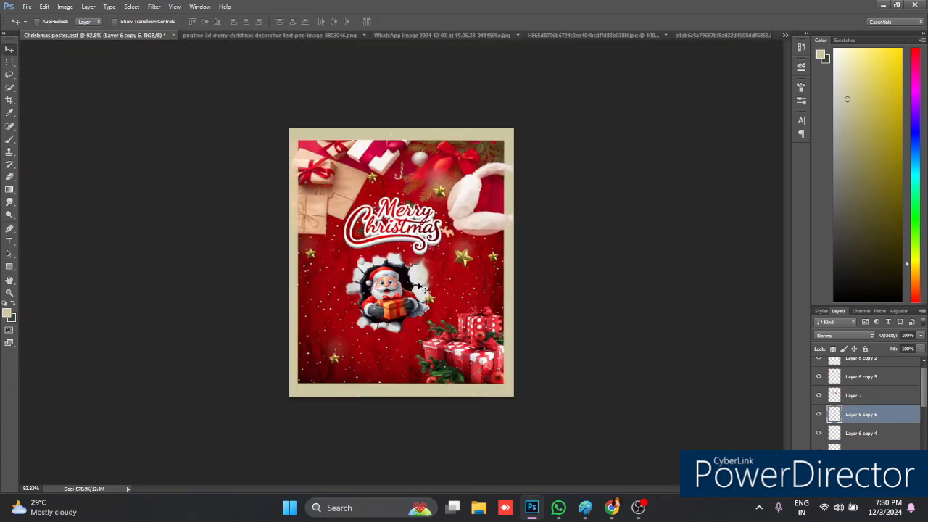
# Position small gold star copies around the Santa wall hole
pyautogui.moveTo(421, 289); pyautogui.dragTo(423, 289)
pyautogui.moveTo(439, 308); pyautogui.dragTo(346, 264)
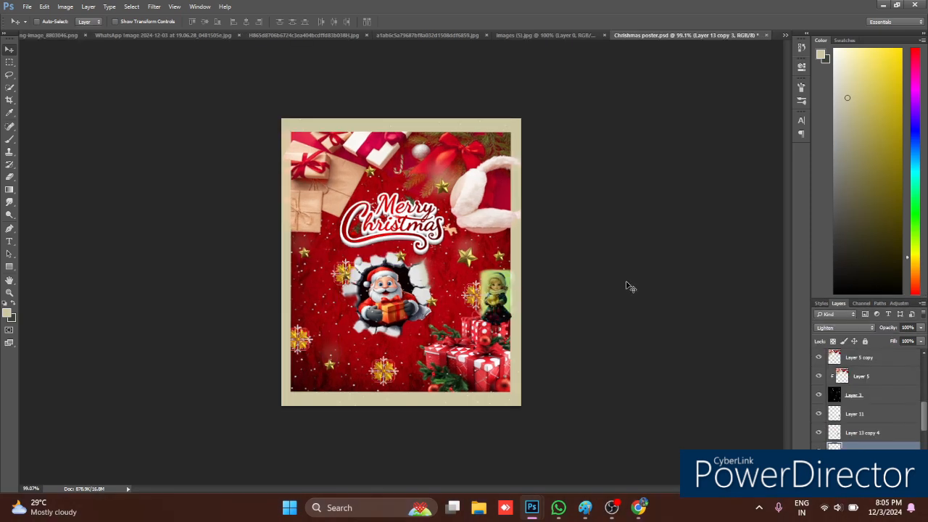
# Select all layers and stamp them into a new merged layer at the top of the stack
pyautogui.scroll(6, 826, 360)
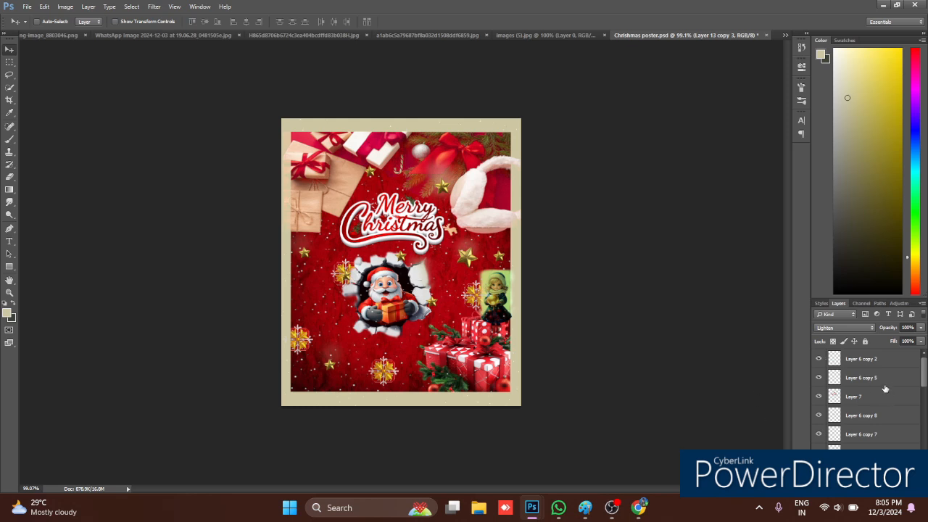
pyautogui.click(868, 361)
pyautogui.scroll(-5, 869, 377)
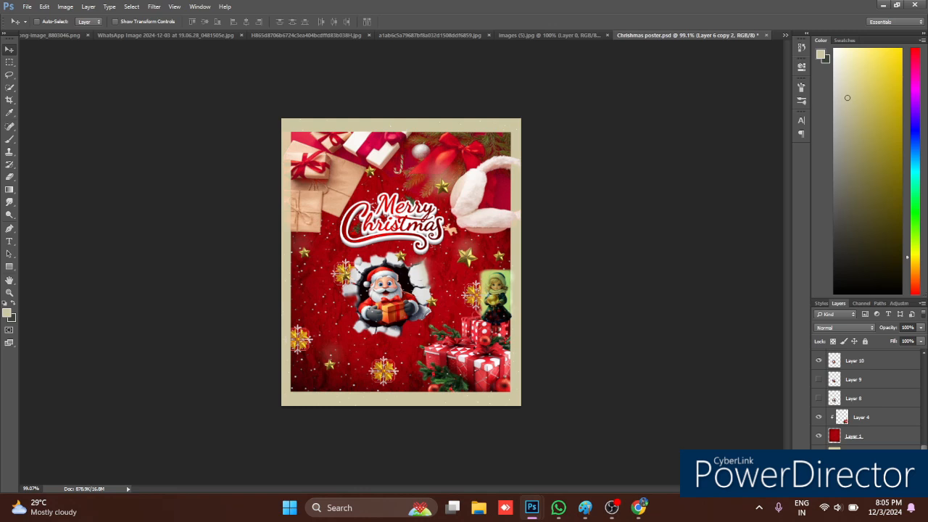
pyautogui.hotkey('ctrl', 'alt', 'a')
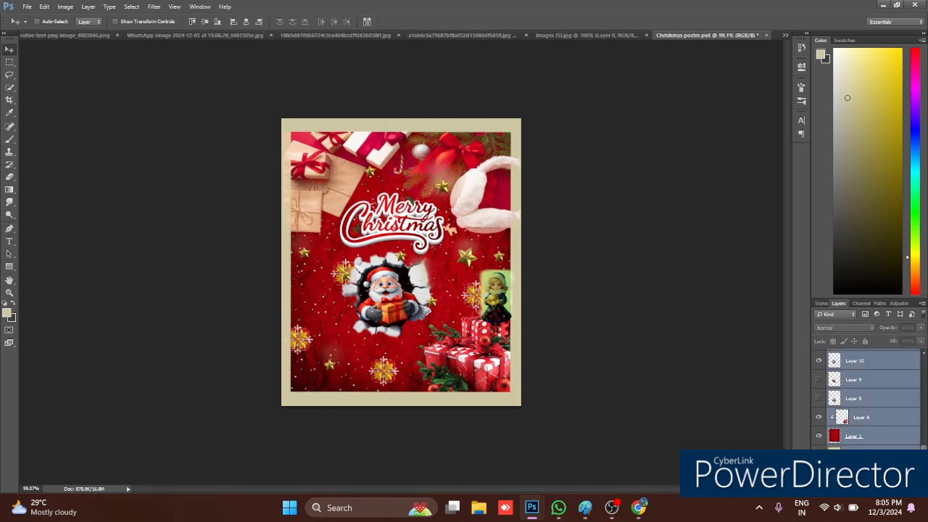
pyautogui.hotkey('ctrl', 'alt', 'e')
pyautogui.scroll(5, 898, 374)
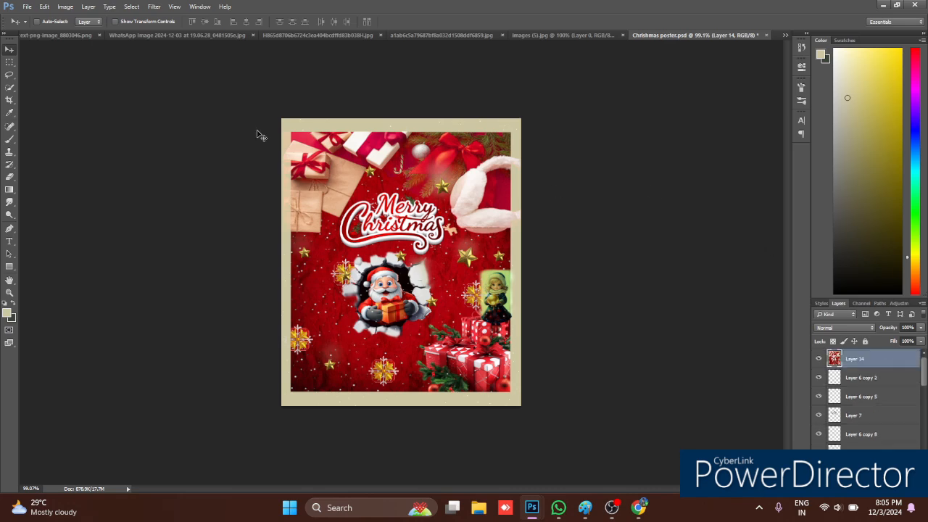
# Try the Poster Edges filter from the Filter Gallery on the merged layer, with edge thickness 2 and edge intensity 7
pyautogui.click(154, 7)
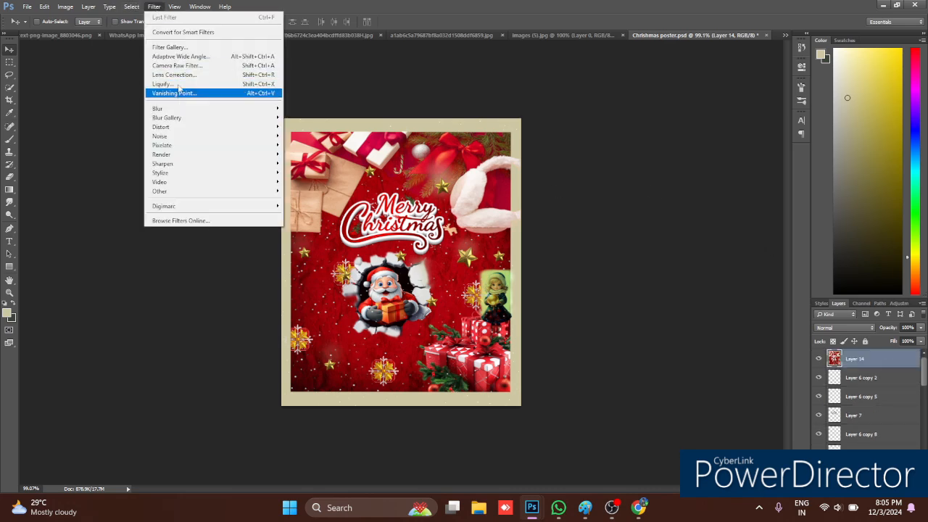
pyautogui.click(184, 48)
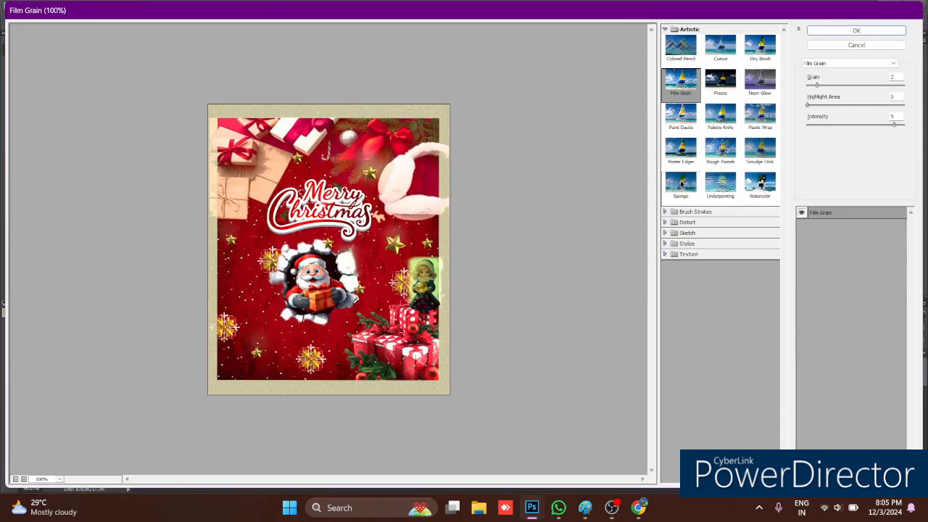
pyautogui.click(682, 154)
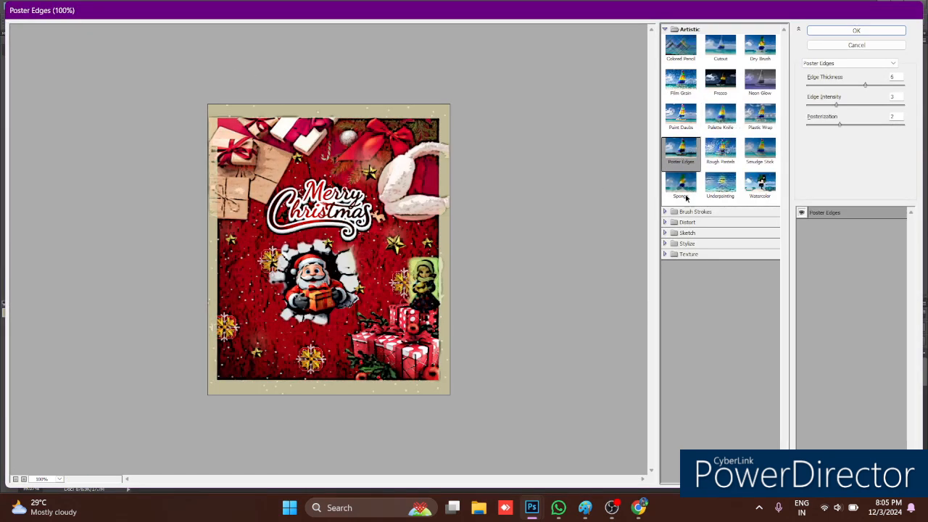
pyautogui.moveTo(864, 83); pyautogui.dragTo(823, 85)
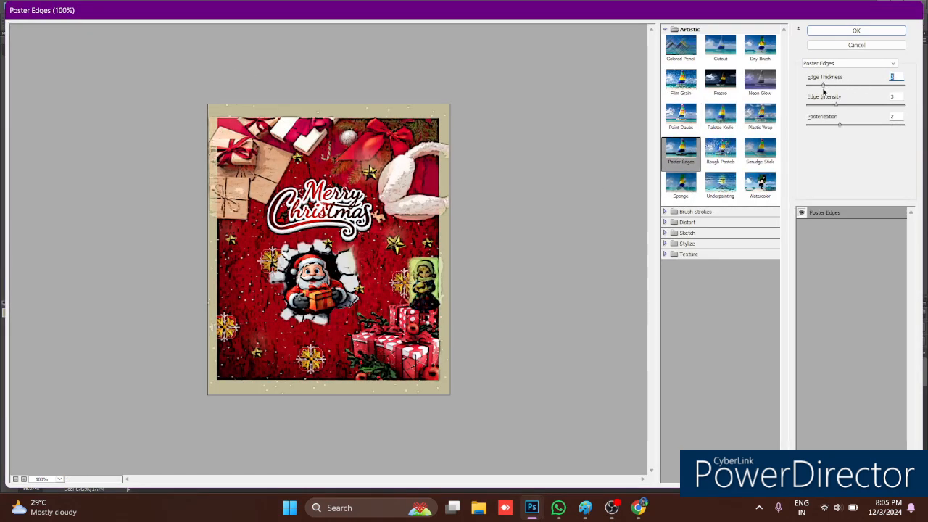
pyautogui.moveTo(833, 106); pyautogui.dragTo(871, 106)
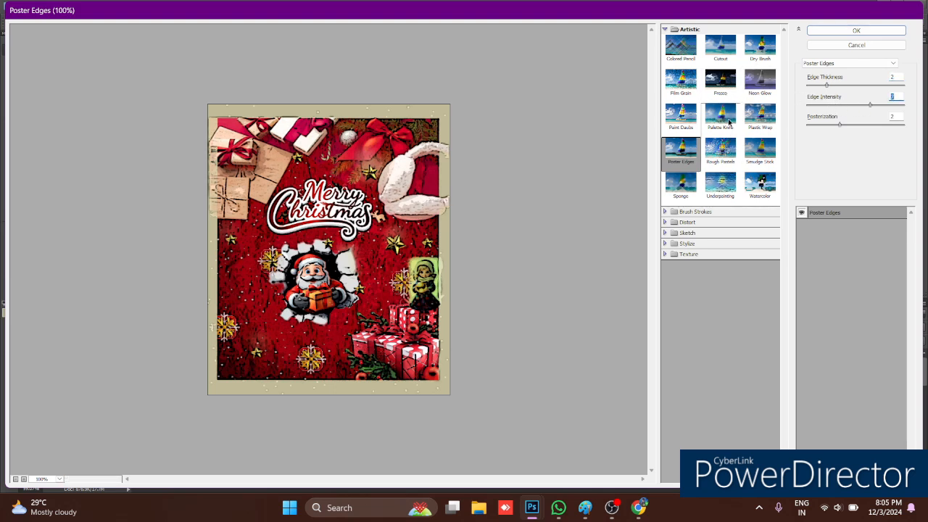
# Apply the Plastic Wrap filter to the merged layer instead, with reduced detail, highlight strength 4 and smoothness 7
pyautogui.click(760, 116)
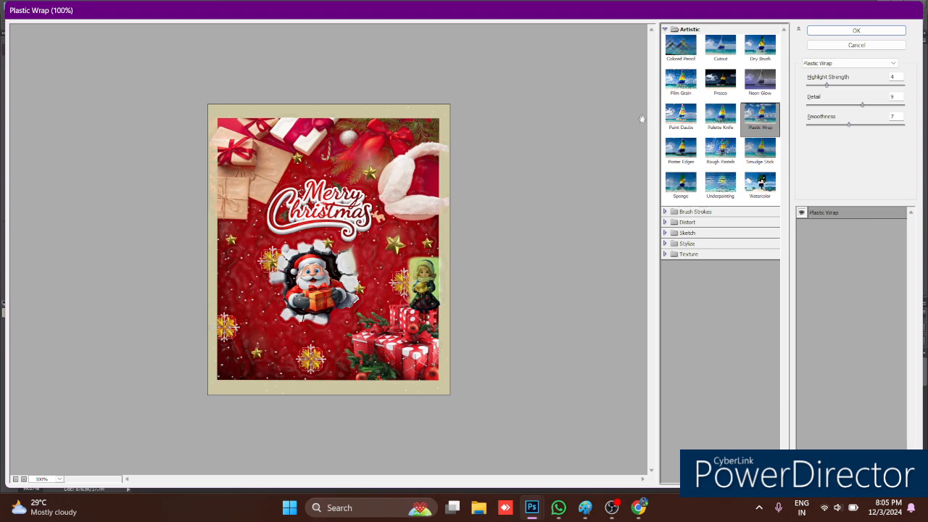
pyautogui.moveTo(865, 108); pyautogui.dragTo(837, 108)
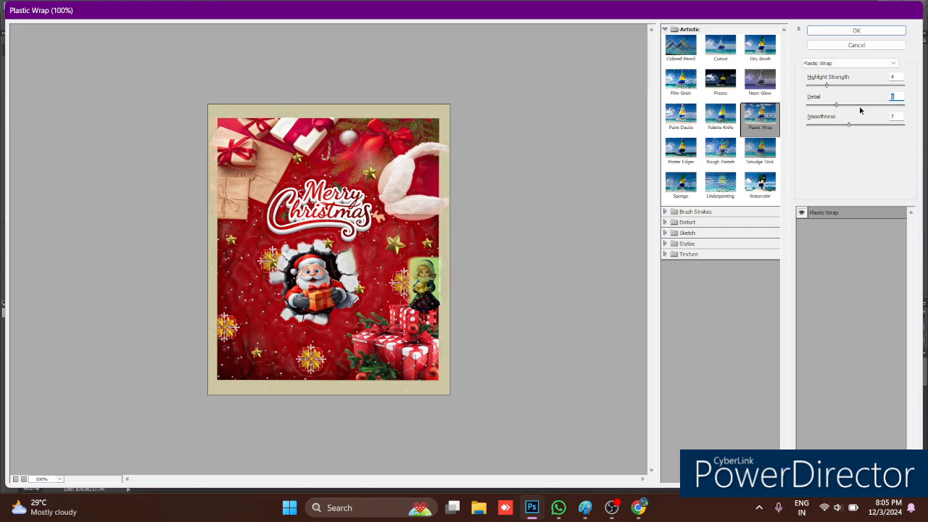
pyautogui.click(841, 31)
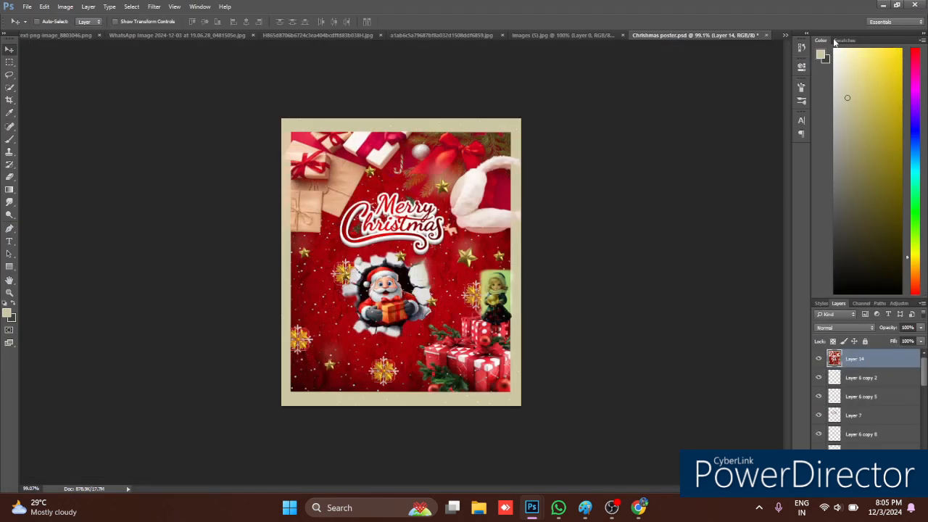
pyautogui.scroll(2, 592, 290)
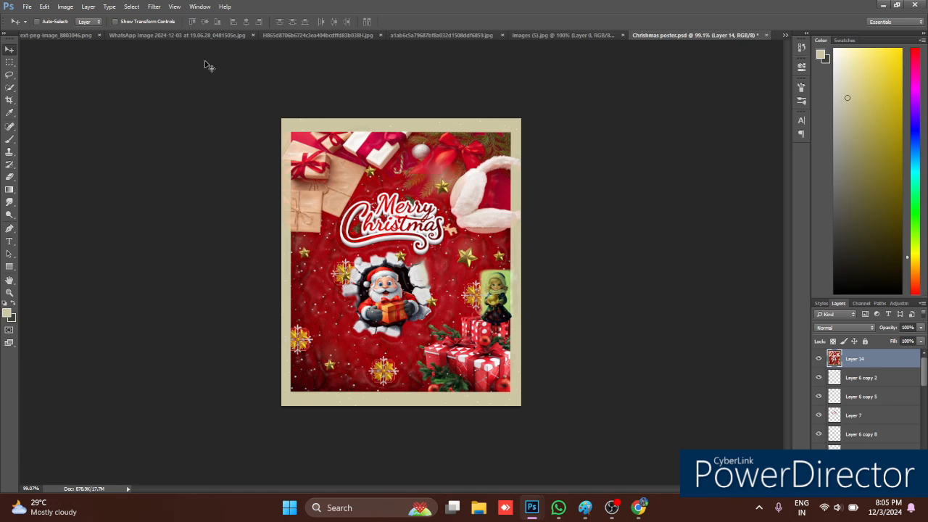
# In the Camera Raw Filter, set temperature to -3, exposure to -0.10, contrast to +10 and shadows to +6 for the merged layer
pyautogui.click(155, 6)
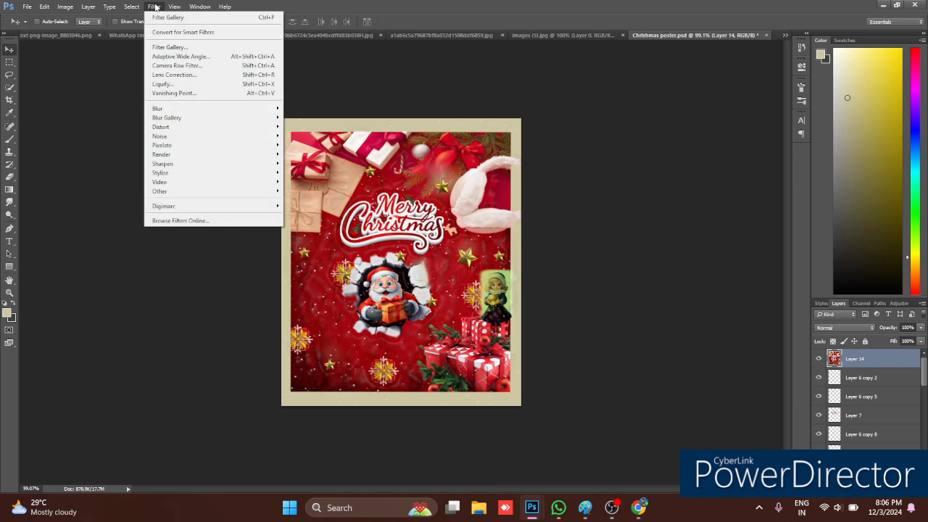
pyautogui.click(169, 65)
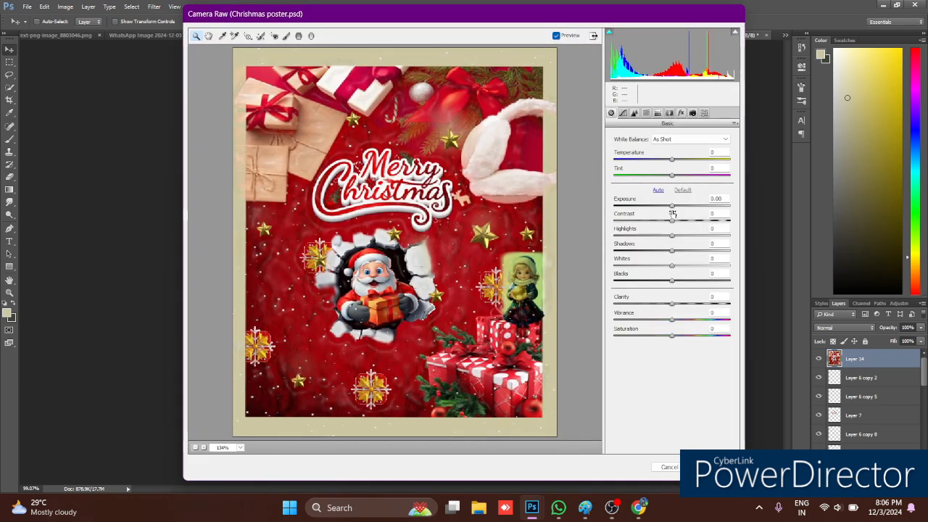
pyautogui.moveTo(676, 205); pyautogui.dragTo(673, 205)
pyautogui.moveTo(675, 160); pyautogui.dragTo(675, 165)
pyautogui.moveTo(671, 219); pyautogui.dragTo(678, 220)
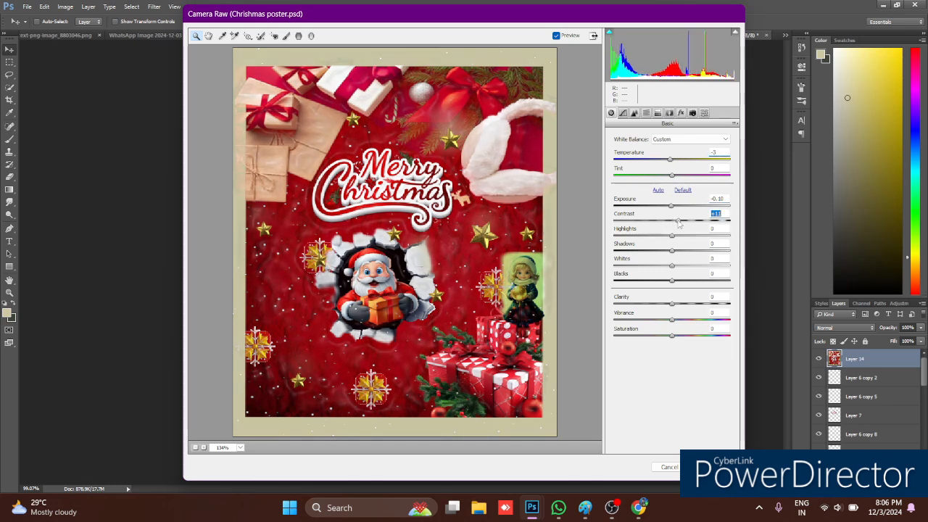
pyautogui.moveTo(672, 252); pyautogui.dragTo(675, 252)
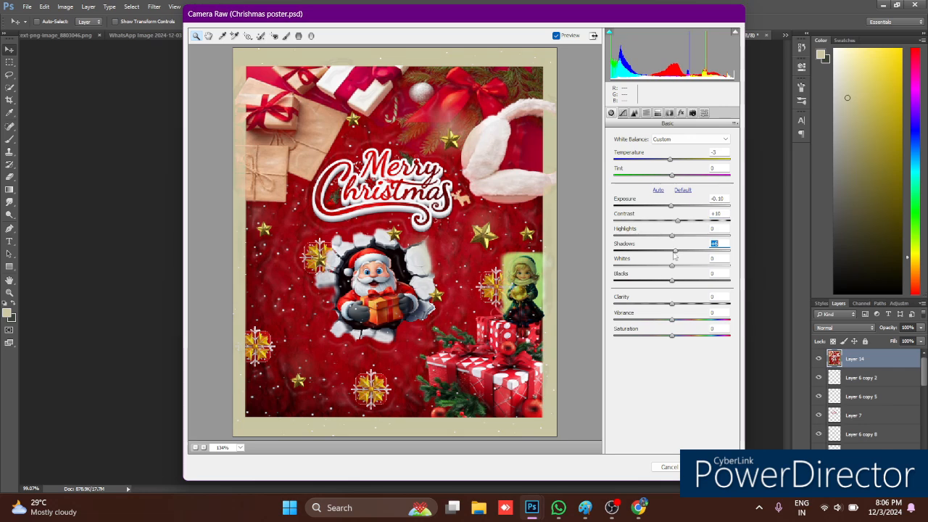
# Set clarity to +6, vibrance to +10 and saturation to +20, raise highlights slightly, and apply the Camera Raw adjustments
pyautogui.moveTo(671, 304); pyautogui.dragTo(685, 340)
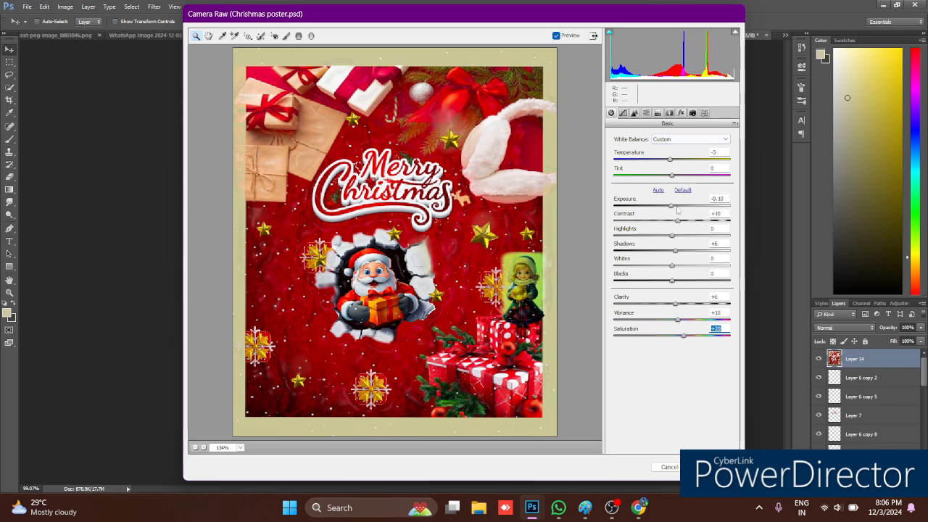
pyautogui.moveTo(671, 236)
pyautogui.mouseDown()
pyautogui.moveTo(681, 243)
pyautogui.moveTo(673, 242)
pyautogui.mouseUp()
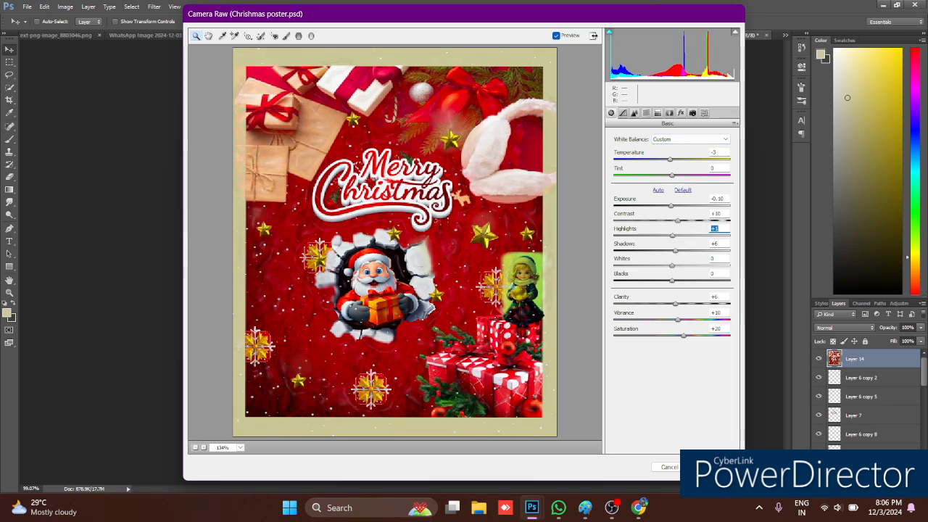
pyautogui.click(714, 467)
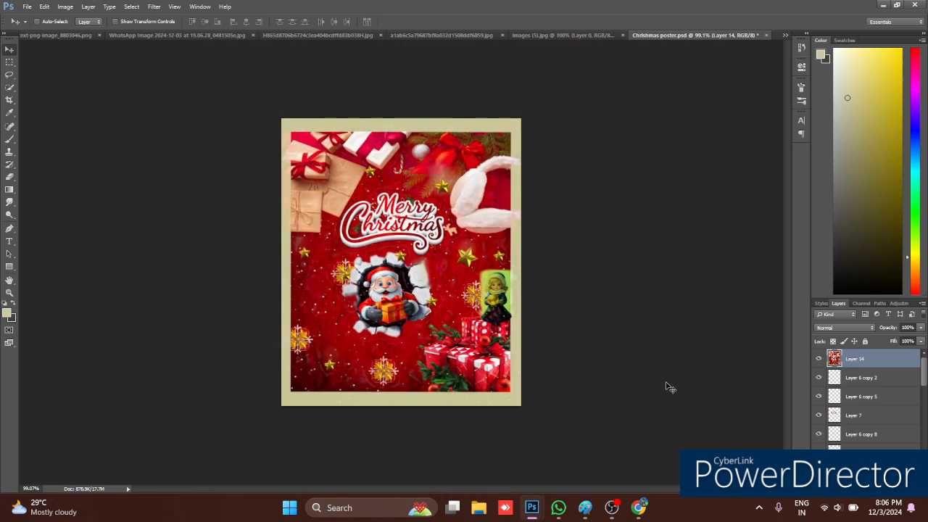
# Undo the Camera Raw adjustments on the merged poster layer
pyautogui.scroll(3, 654, 353)
pyautogui.scroll(-3, 656, 350)
pyautogui.hotkey('ctrl', 'z')
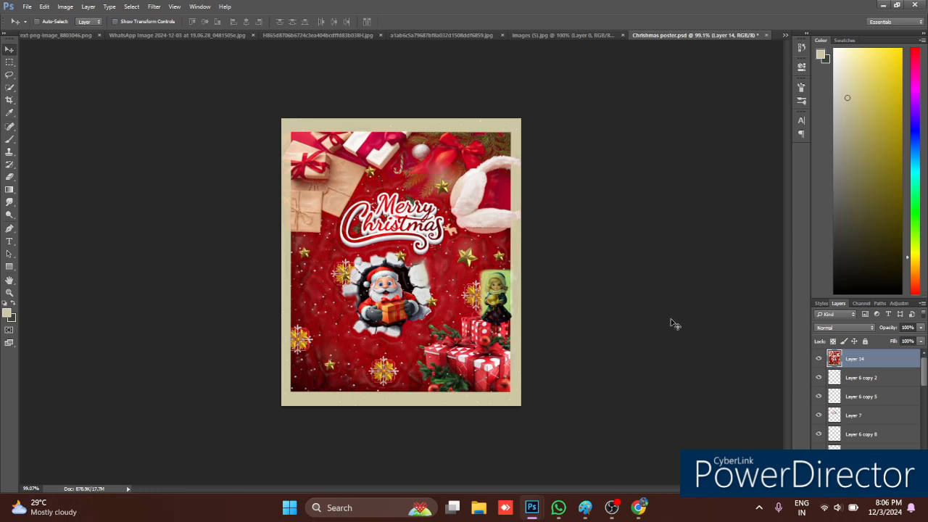
pyautogui.click(862, 327)
pyautogui.click(862, 329)
# Apply the Lens Correction filter to the merged layer with its default auto correction settings
pyautogui.click(153, 6)
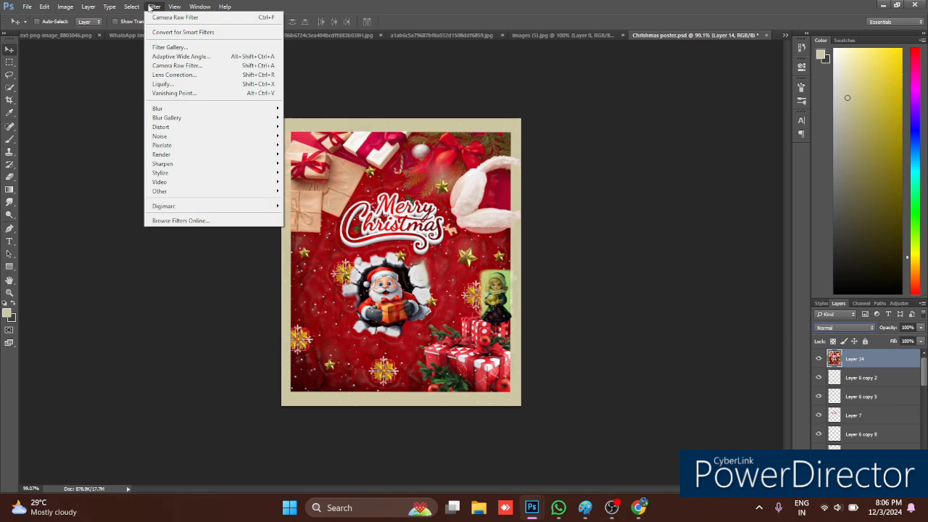
pyautogui.click(187, 74)
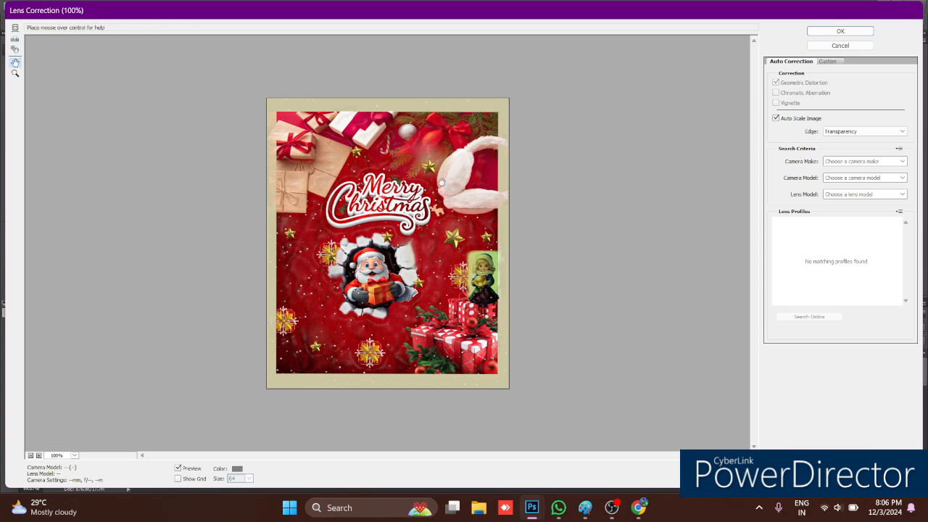
pyautogui.click(833, 30)
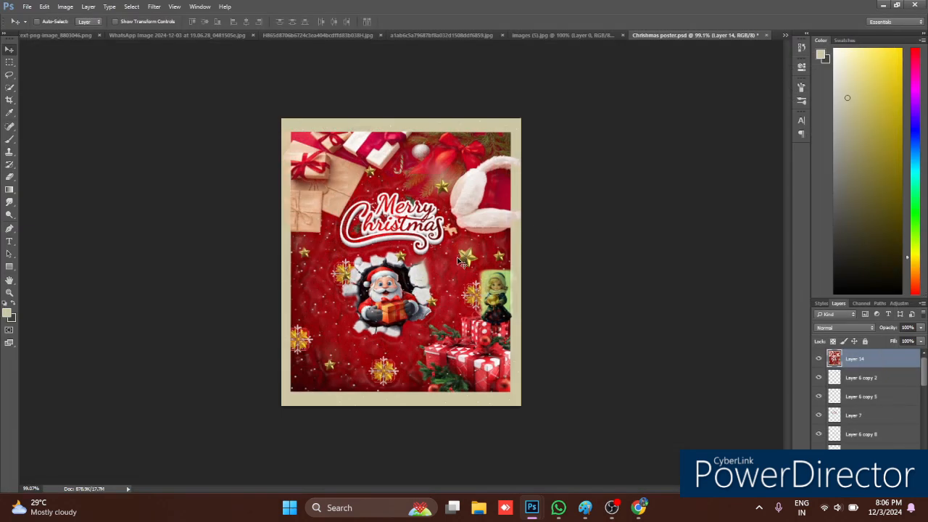